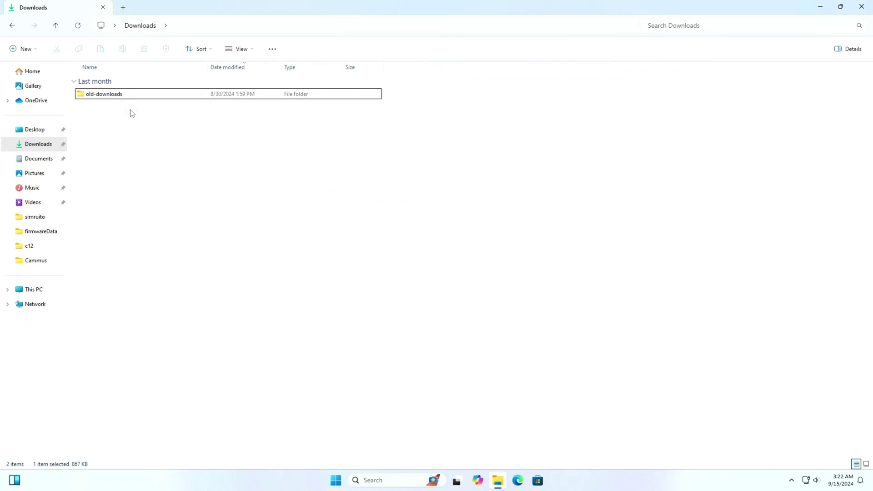
Open srt-firmware.txt from Documents in Notepad and select its entire Google Drive link
key("alt+Left")
double_click(132, 112)
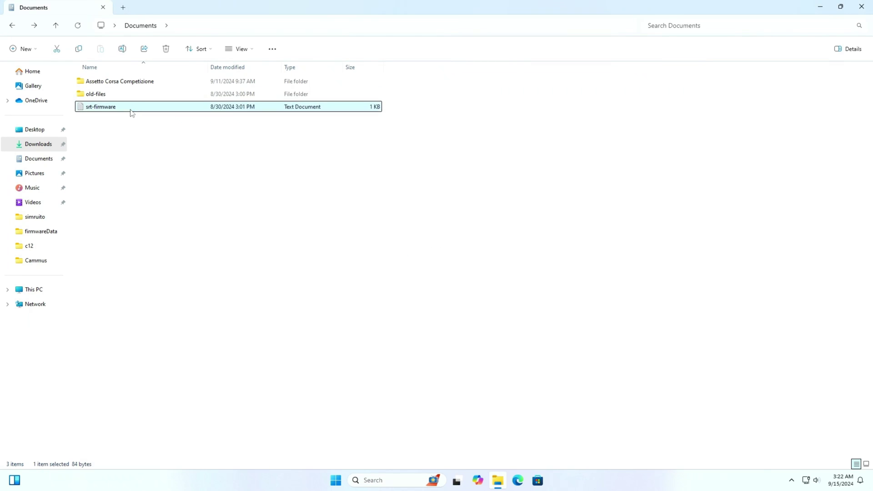
left_click(455, 218)
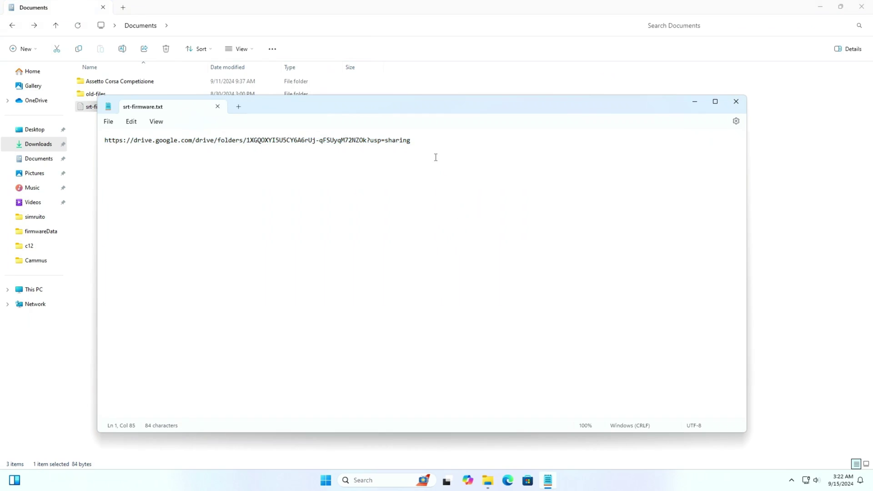
left_click_drag(428, 148, 89, 127)
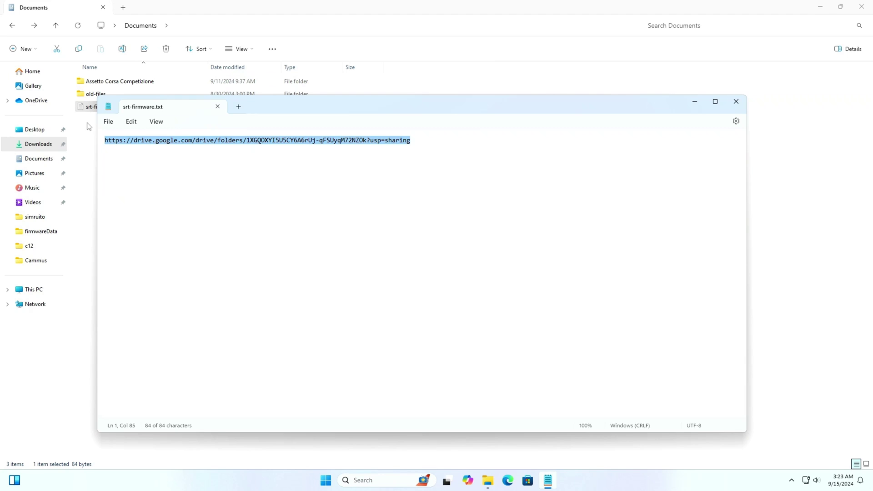
Copy the Drive link, close Notepad, and load the link in a new Edge tab
right_click(175, 142)
left_click(200, 187)
left_click(736, 102)
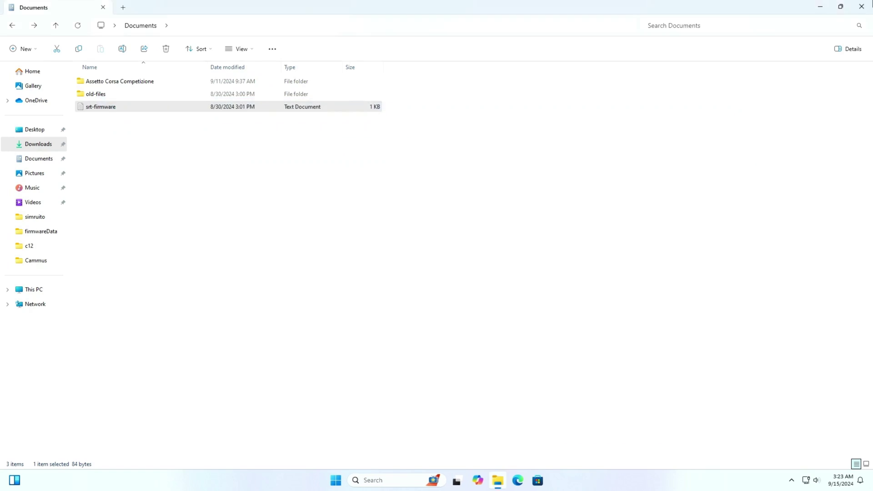
key("super+d")
left_click(517, 481)
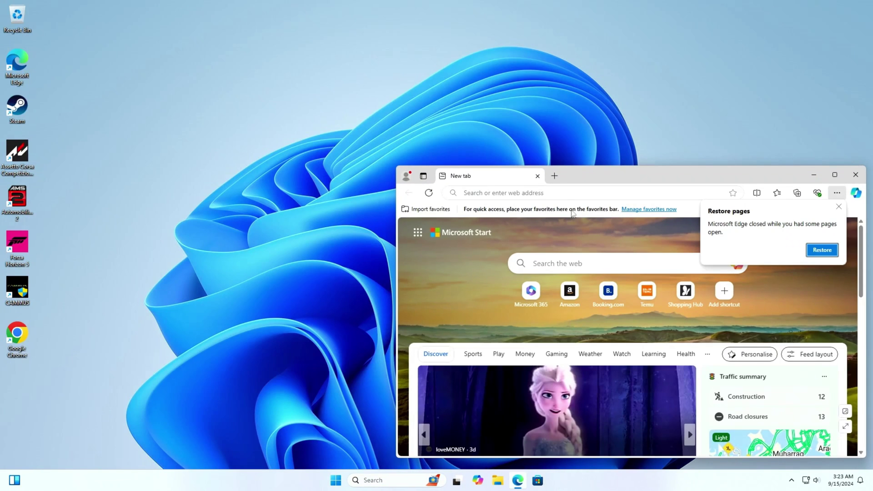
left_click(556, 182)
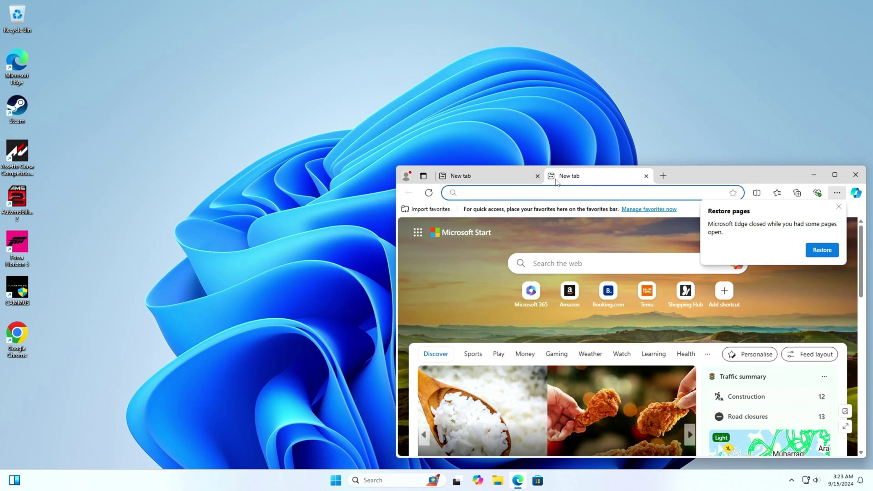
key("ctrl+v")
key("Return")
Download SimRuitoManager.zip from the shared folder, bypassing the can't-scan-for-viruses warning
left_click(537, 175)
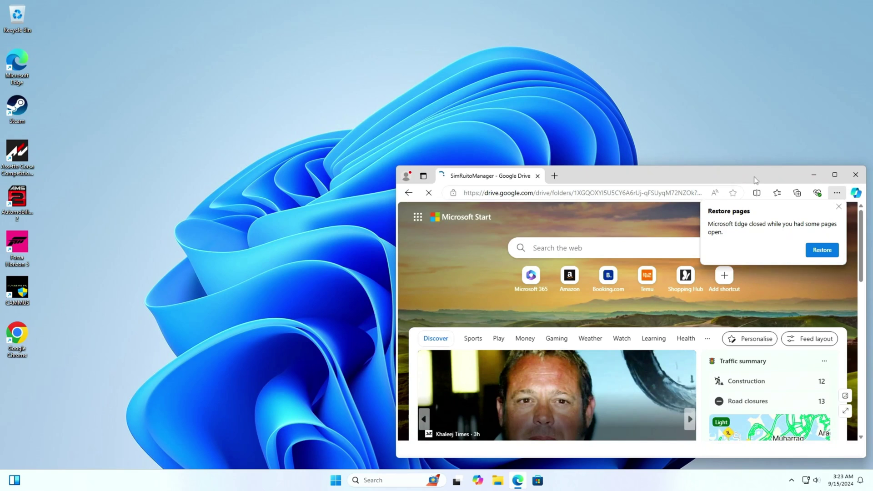
left_click(839, 207)
left_click(835, 174)
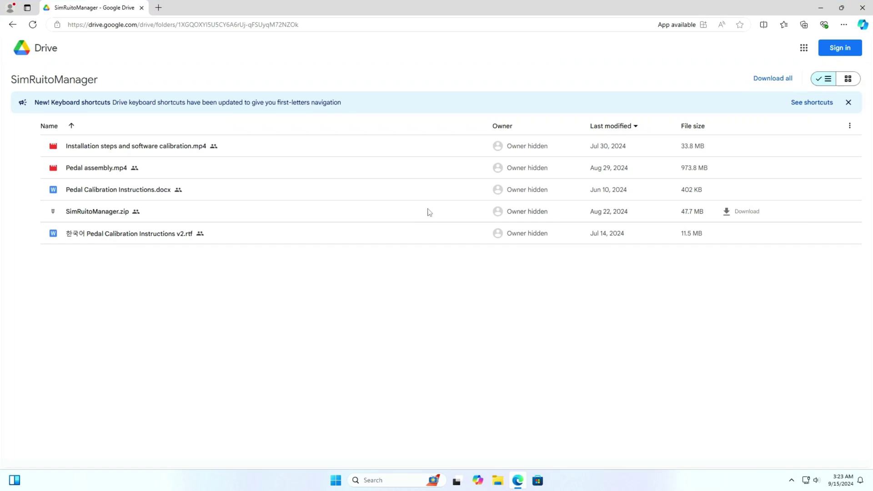
left_click(747, 212)
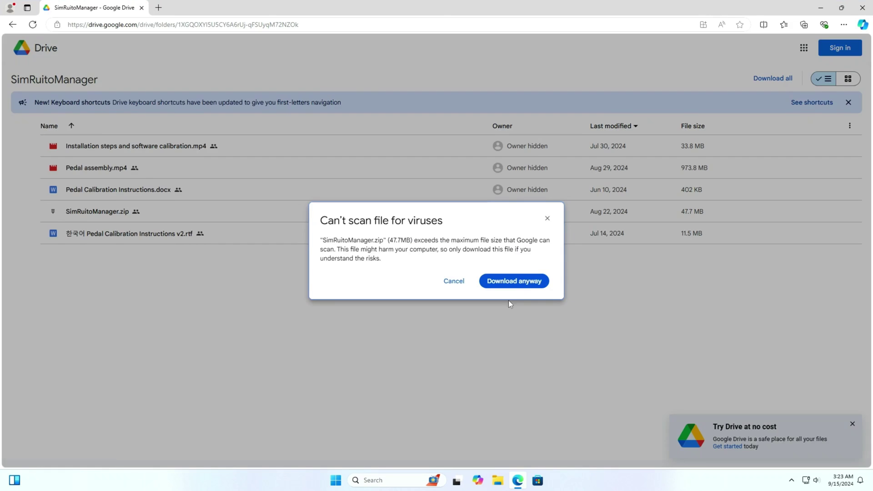
left_click(516, 280)
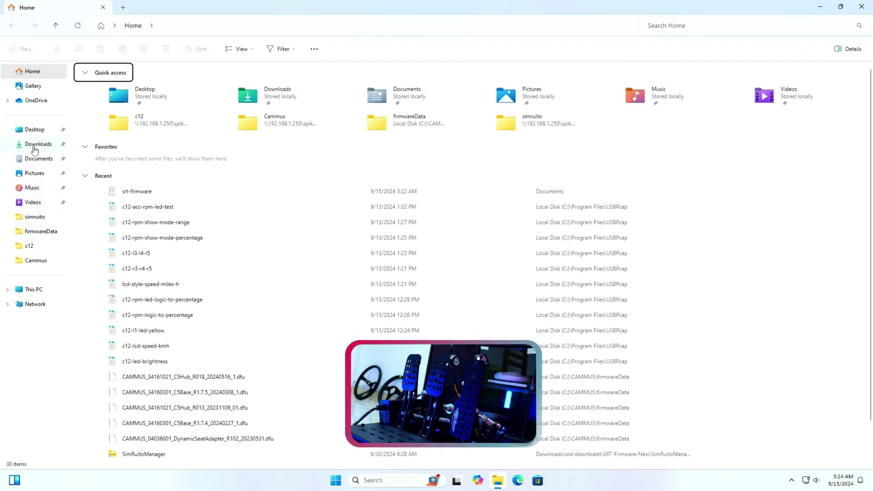
Extract SimRuitoManager.zip in Downloads to its suggested SimRuitoManager folder
left_click(34, 147)
left_click(119, 93)
right_click(123, 93)
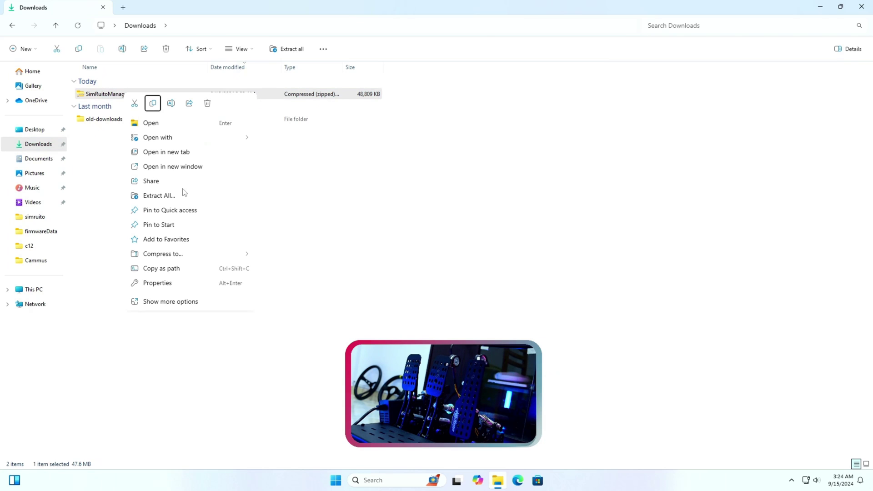
left_click(159, 196)
key("Return")
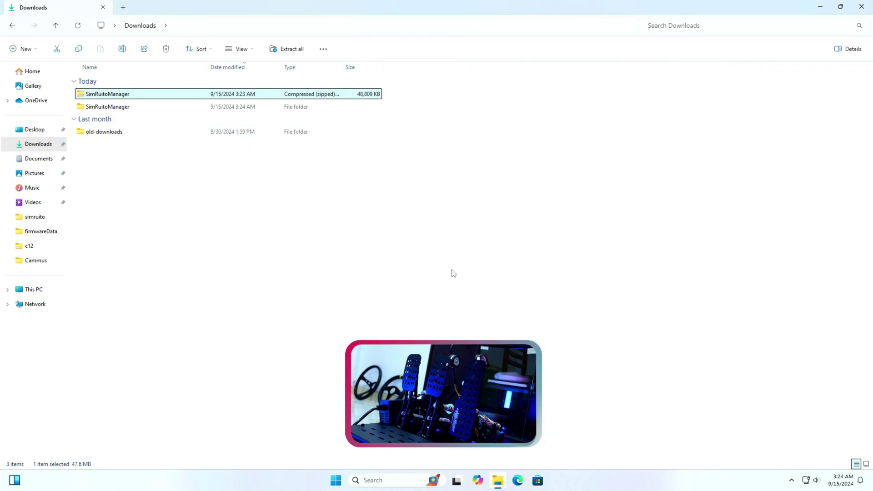
Launch the setup from the extracted SimRuitoManager folder, running it despite the SmartScreen warning
key("Down")
key("Return")
key("Down")
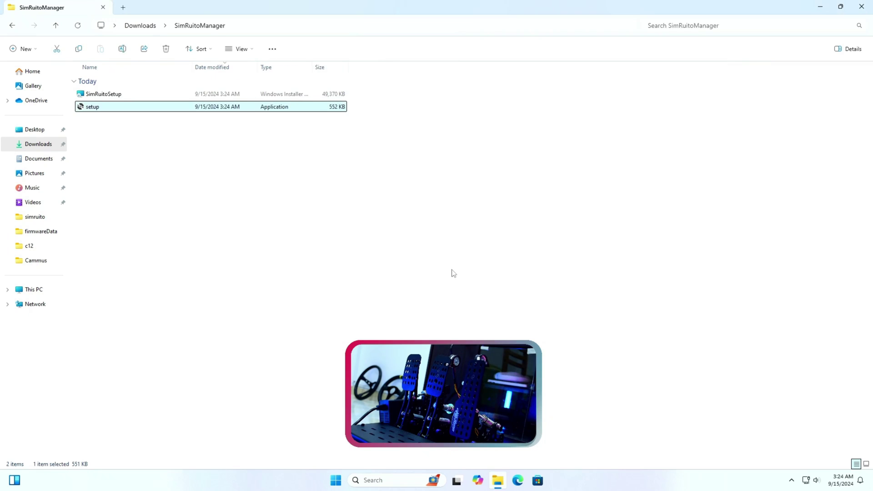
key("Return")
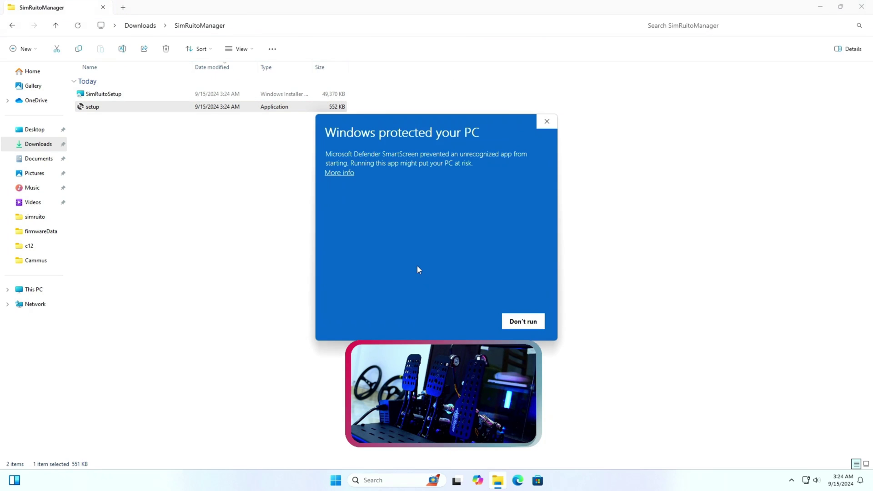
left_click(337, 174)
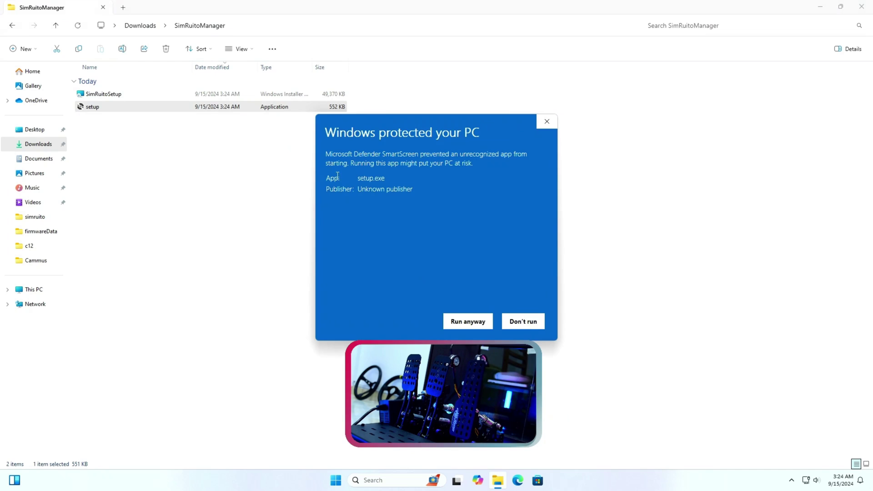
left_click(462, 326)
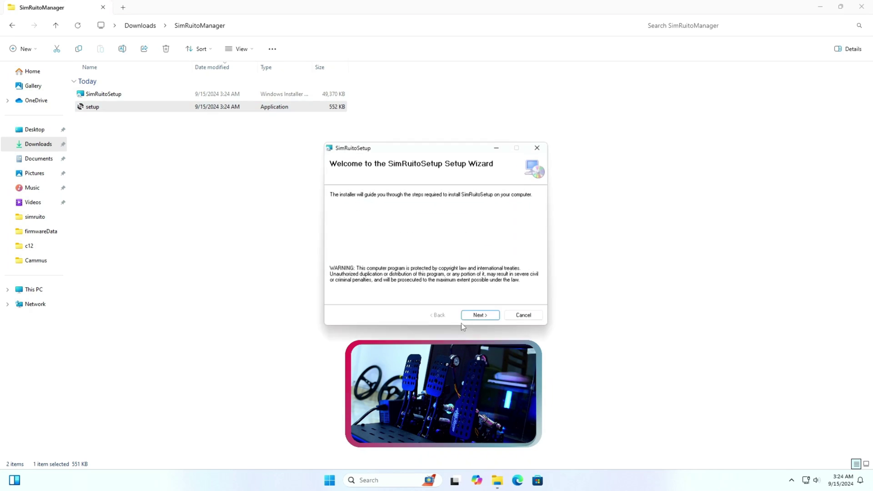
Install SimRuitoSetup to C:\SimRuito\SimRuitoManager\ with defaults, approving UAC, then close Explorer
left_click(480, 317)
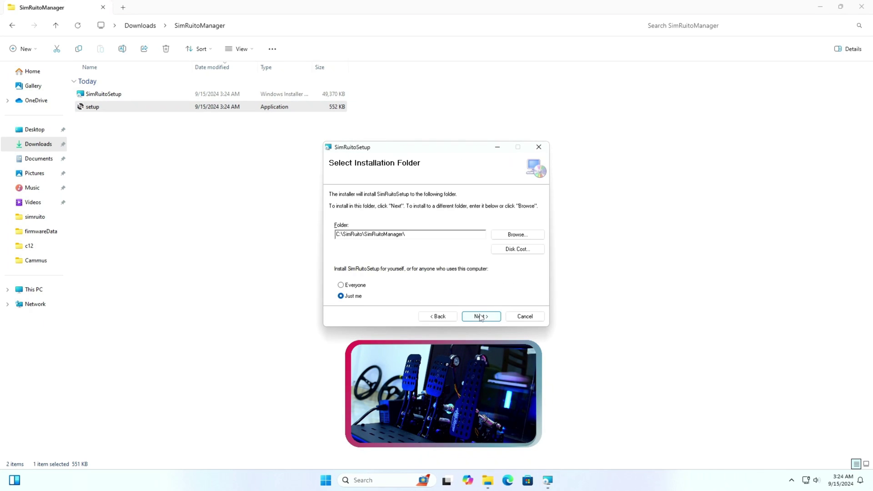
left_click(481, 317)
left_click(481, 318)
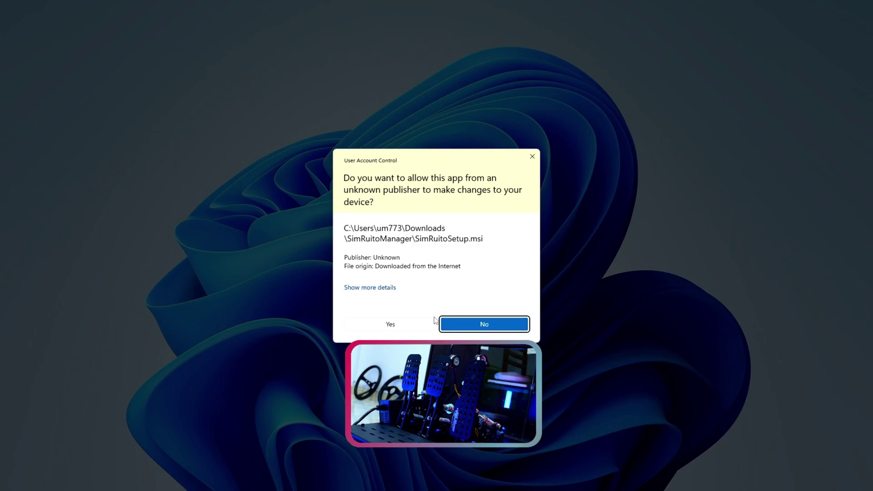
left_click(409, 330)
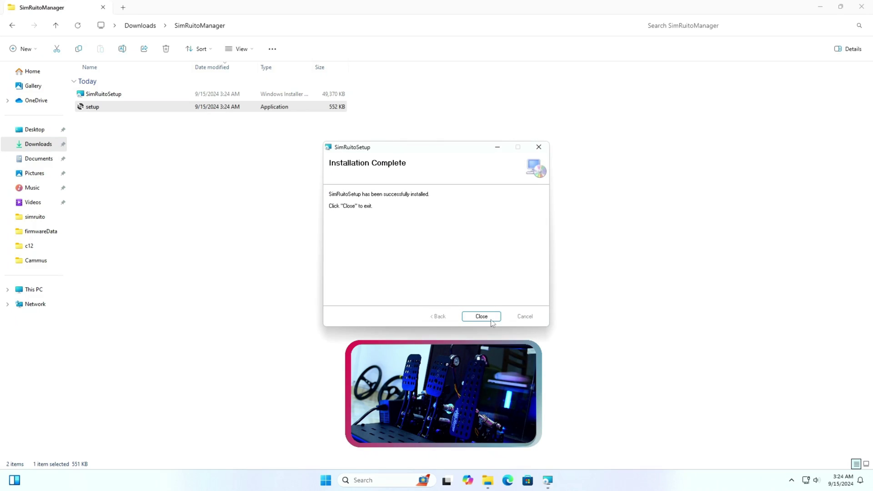
left_click(487, 317)
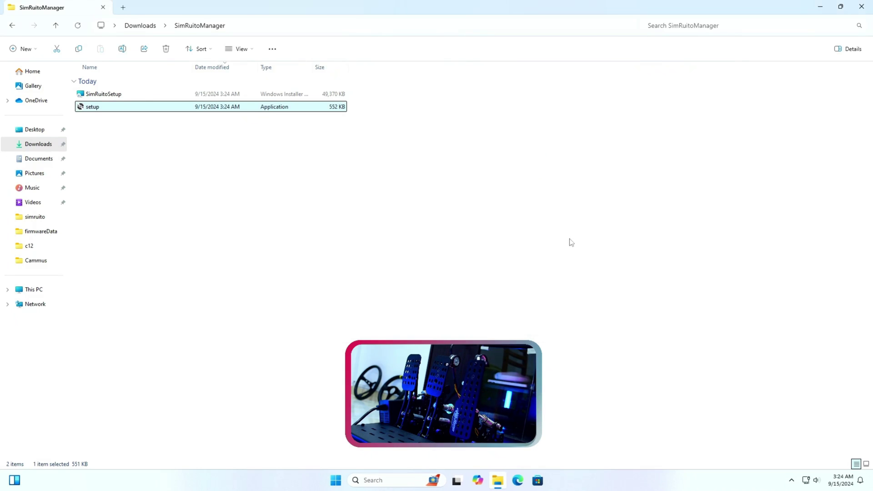
left_click(861, 7)
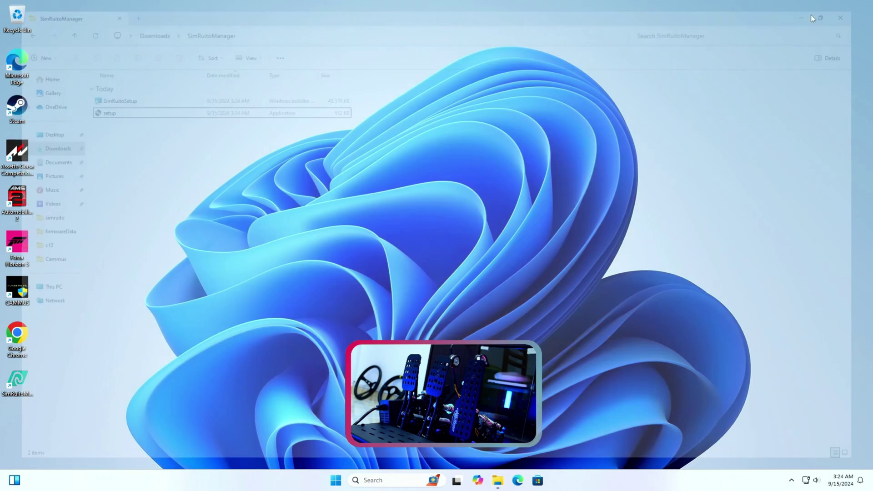
double_click(18, 387)
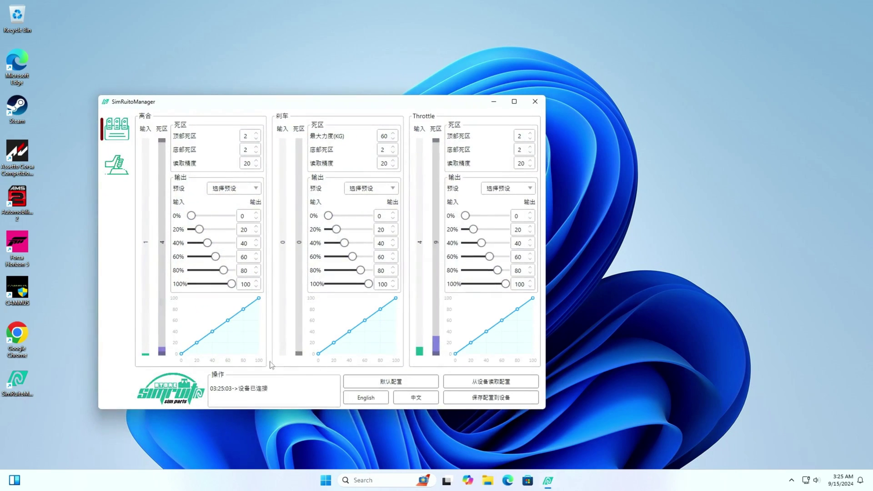
left_click(372, 398)
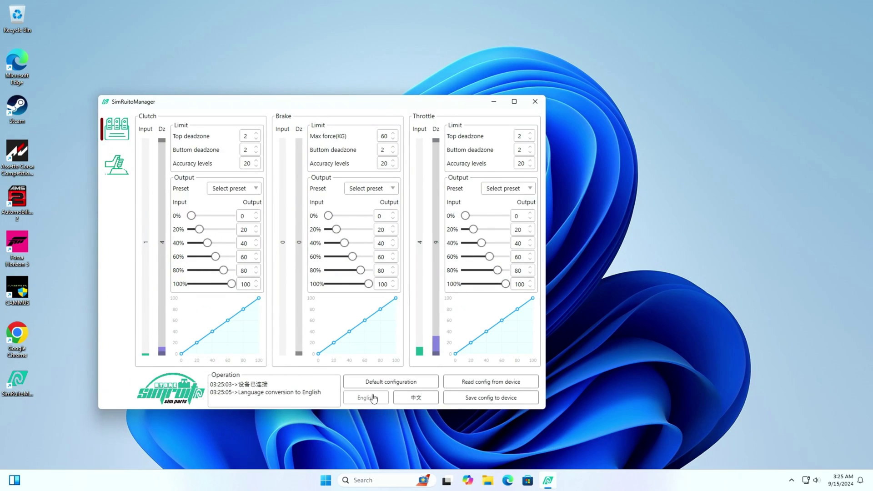
left_click(515, 102)
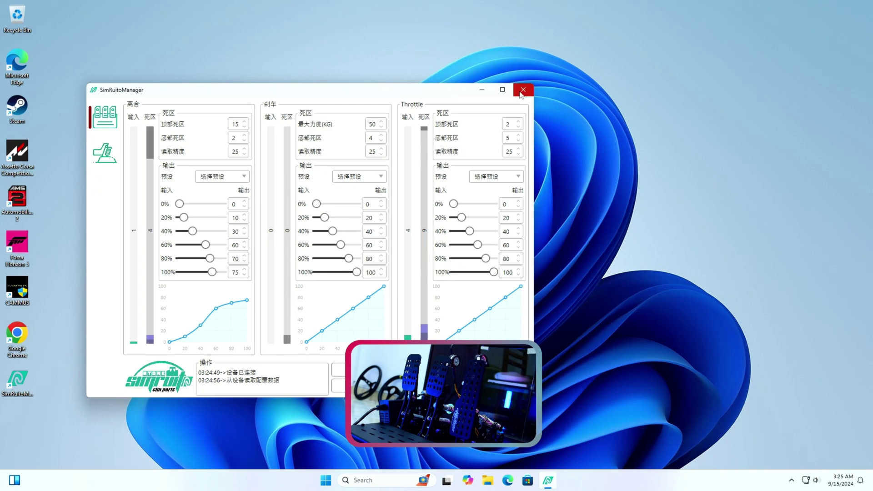
left_click(522, 88)
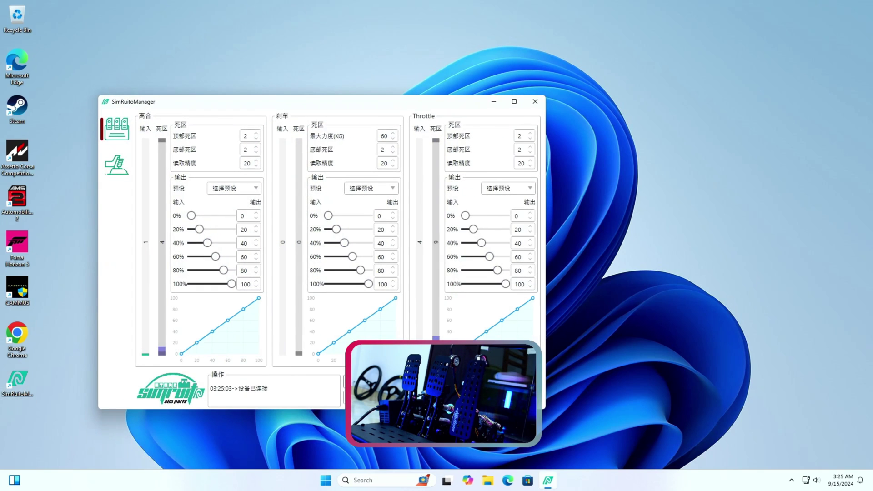
Maximize SimRuitoManager and read the stored pedal config: clutch top deadzone 15, brake max force 50
left_click(517, 103)
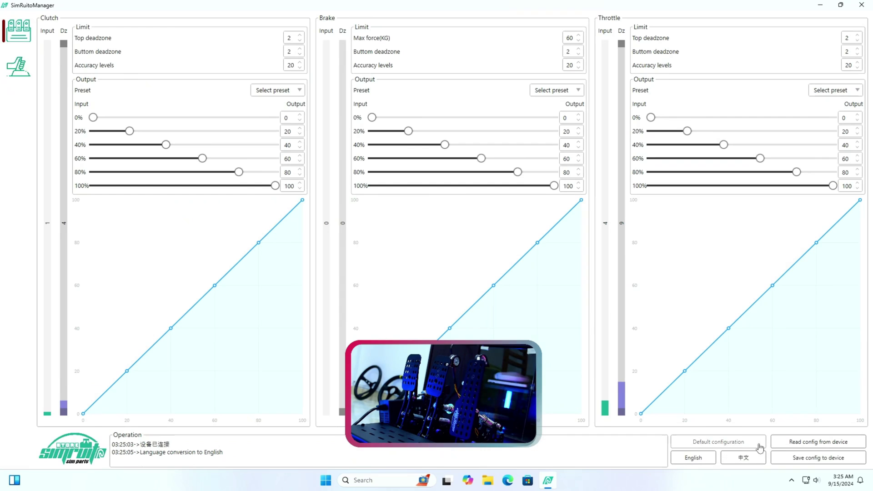
left_click(800, 447)
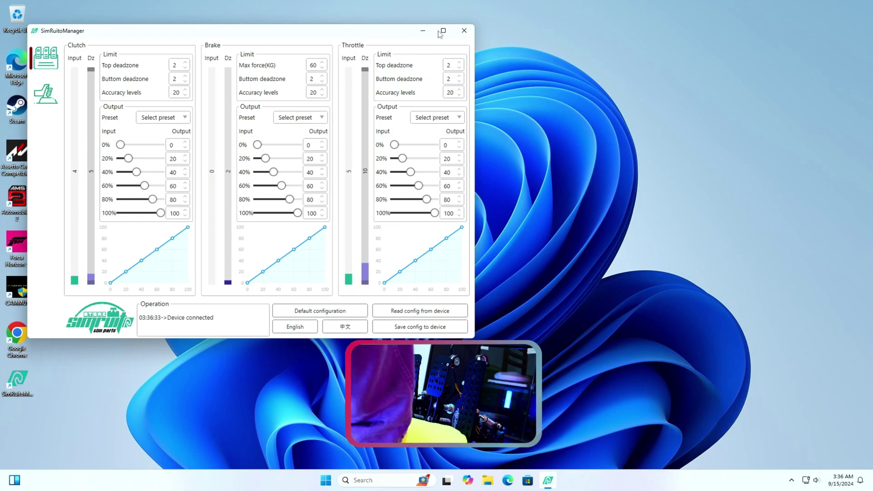
left_click(441, 31)
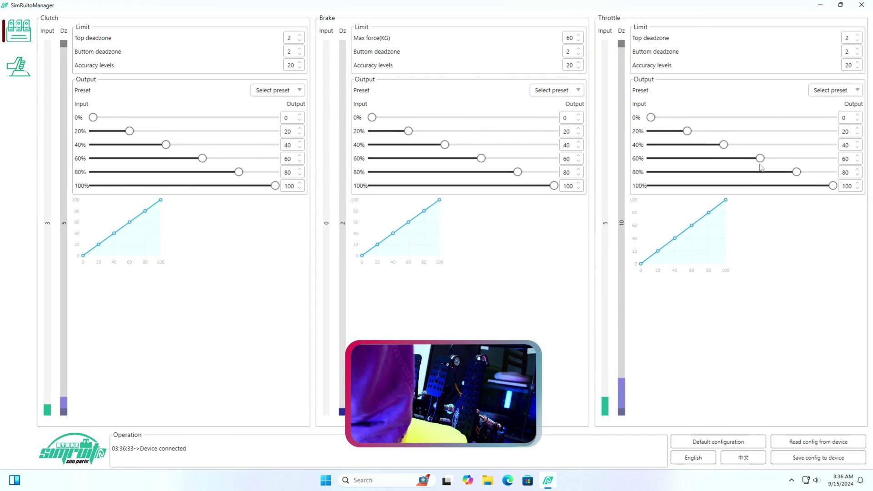
left_click(823, 444)
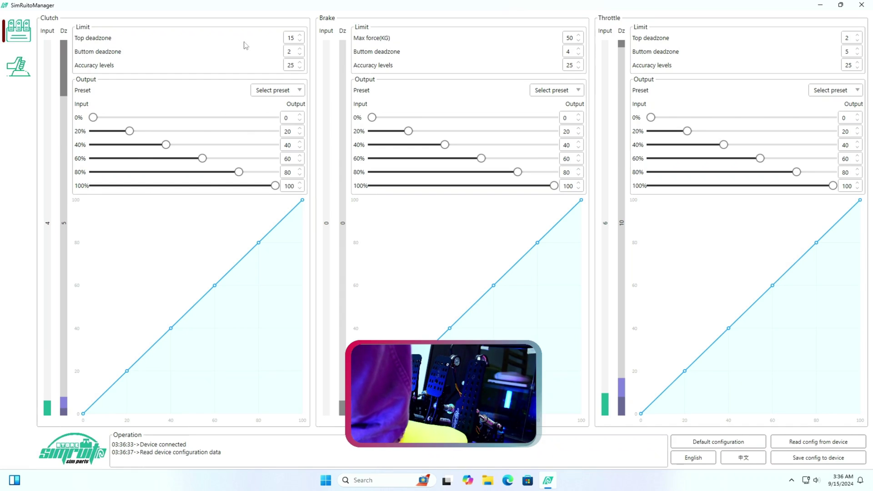
Lower the clutch top deadzone from 15 to 12
left_click(289, 38)
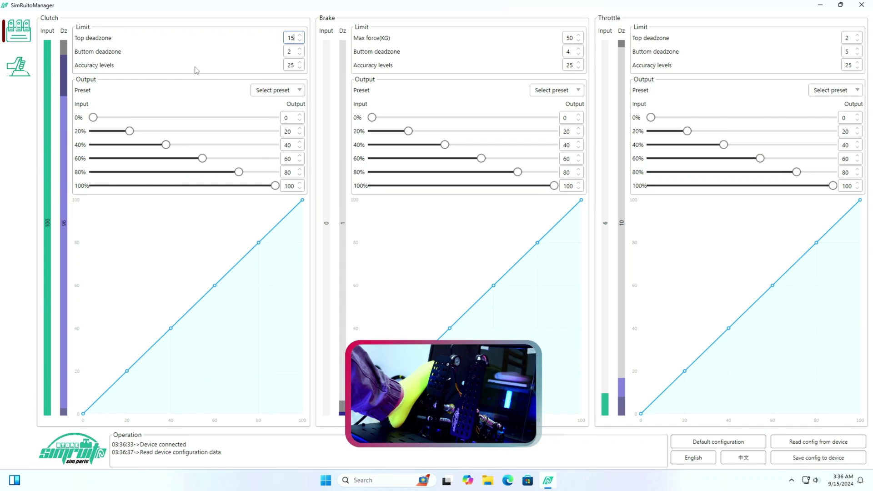
key("Return")
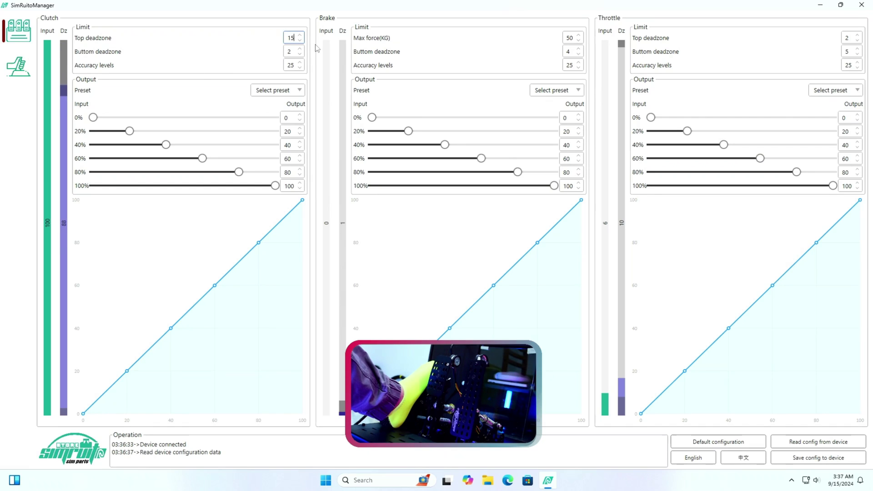
left_click(299, 41)
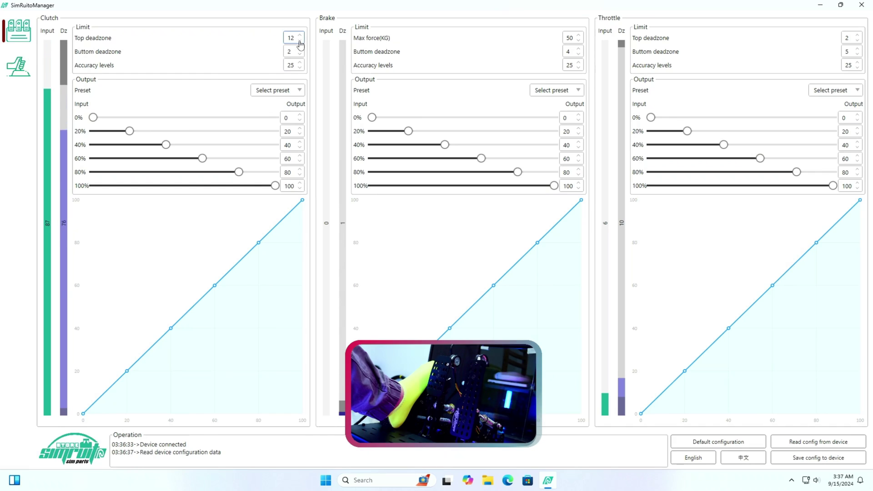
left_click(300, 40)
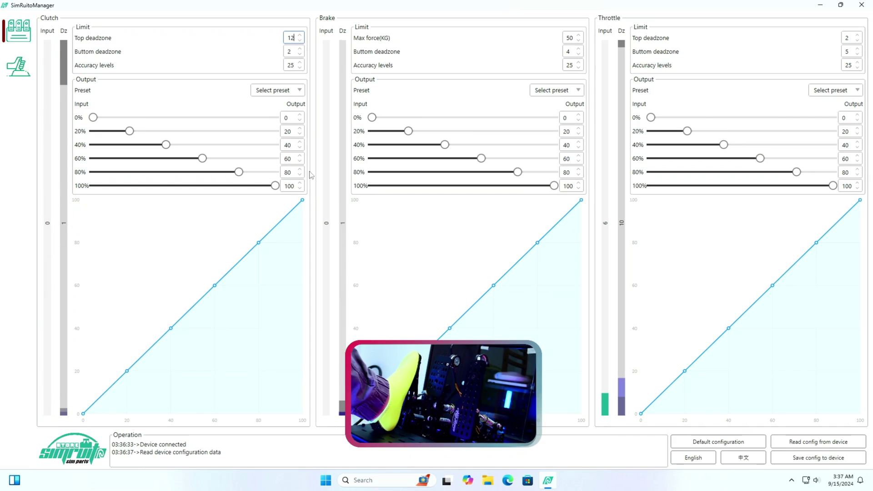
Raise the clutch 80% output value to 89
left_click(301, 170)
left_click(302, 171)
left_click(301, 171)
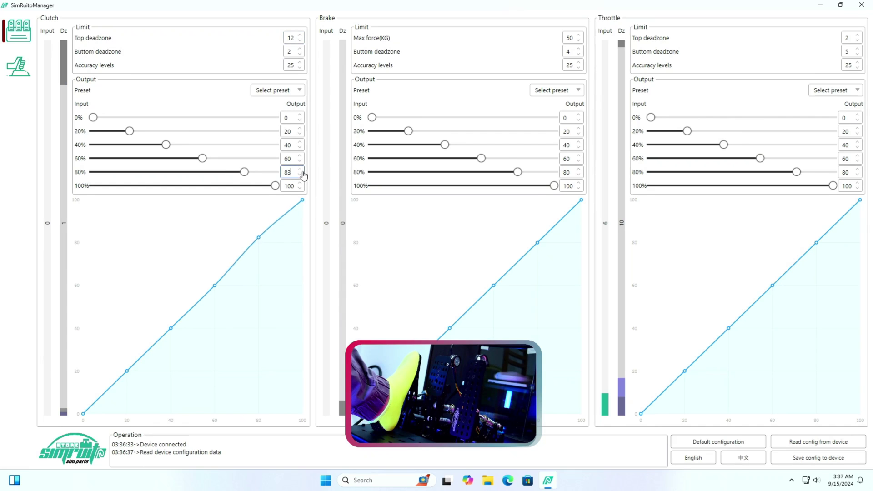
left_click(302, 171)
left_click(301, 171)
left_click(302, 171)
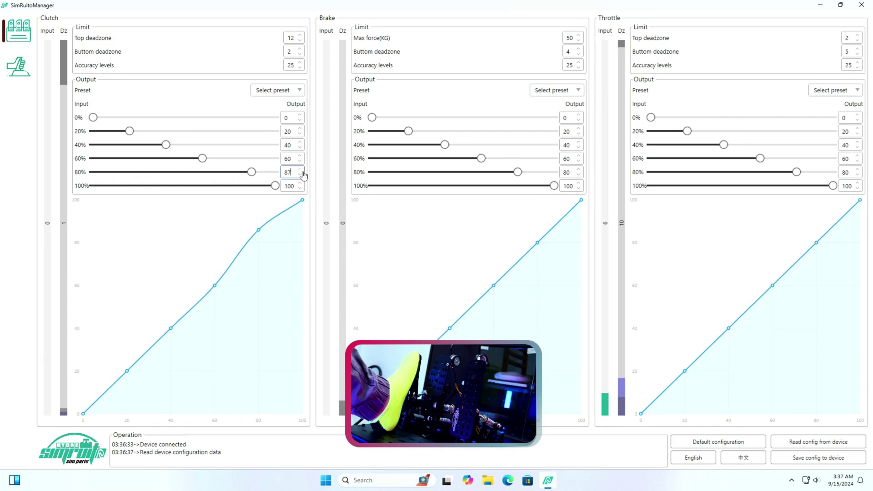
left_click(302, 170)
left_click(302, 171)
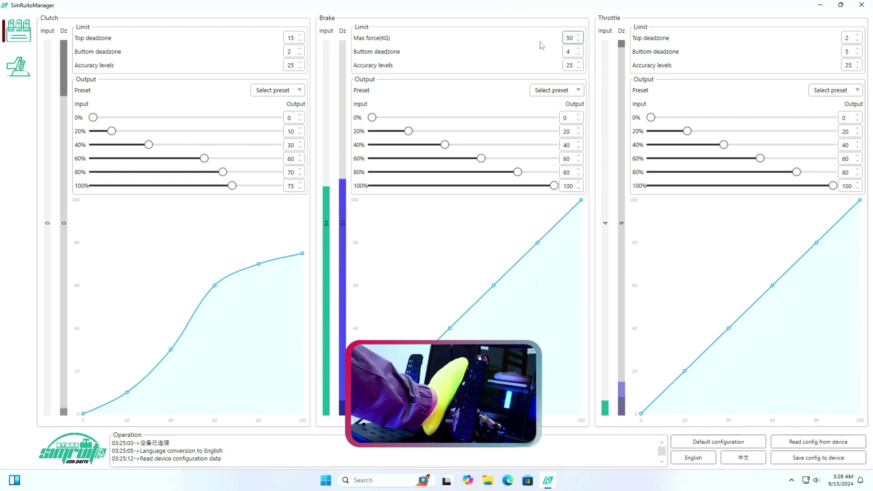
left_click(578, 36)
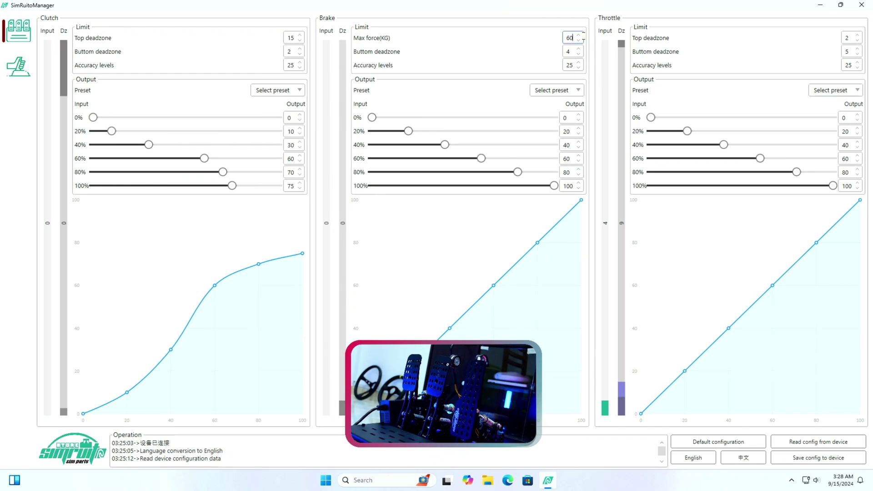
left_click(579, 41)
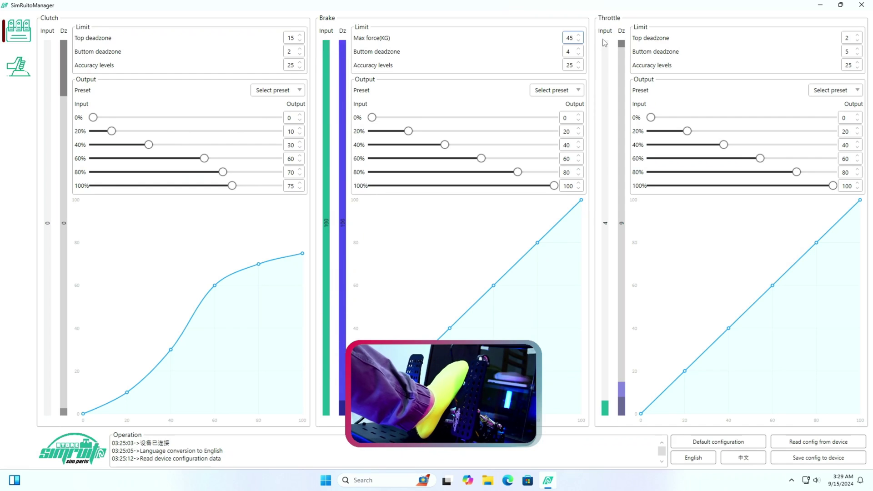
left_click(579, 36)
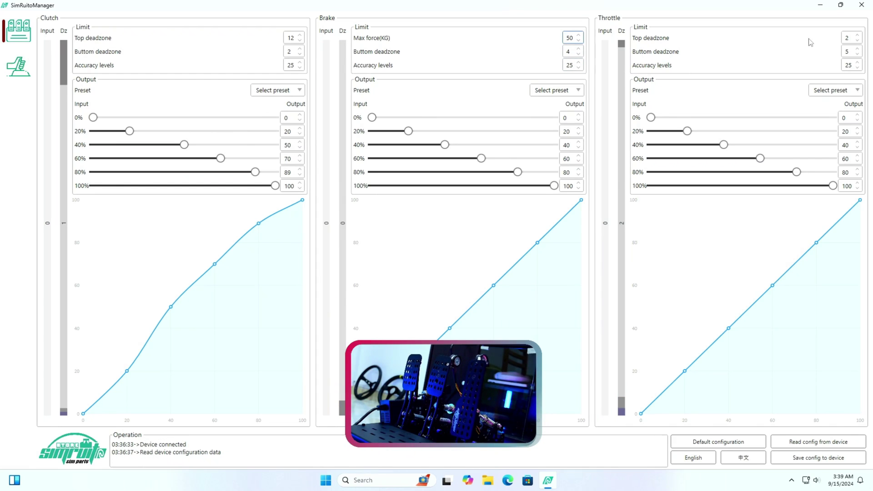
Raise the throttle top deadzone from 2 to 3
left_click(845, 37)
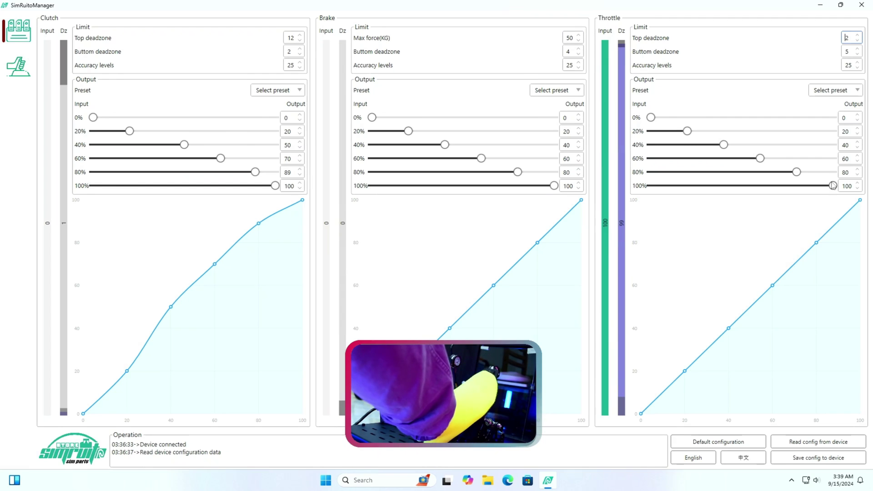
left_click(853, 184)
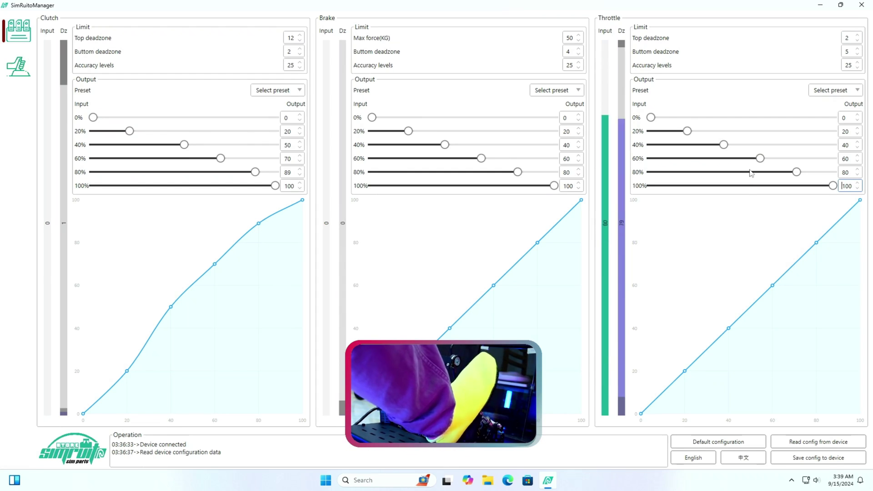
left_click(858, 36)
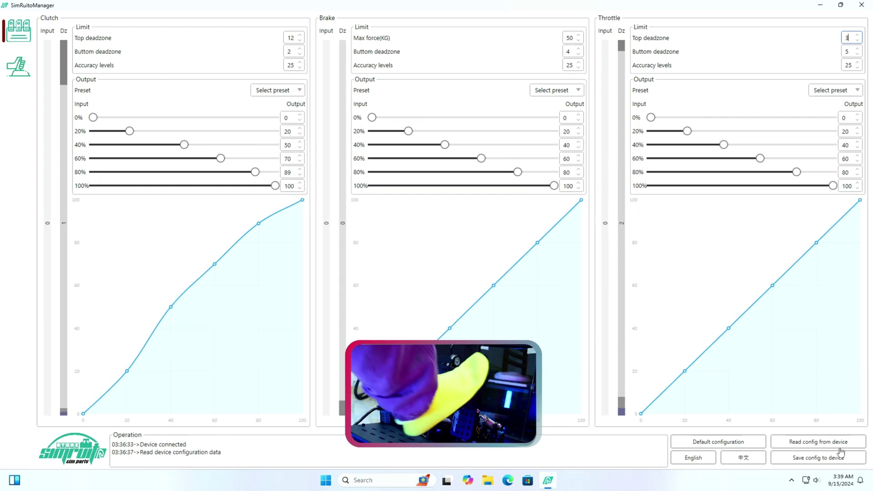
Save the pedal configuration to the device EEPROM and close SimRuitoManager
left_click(786, 461)
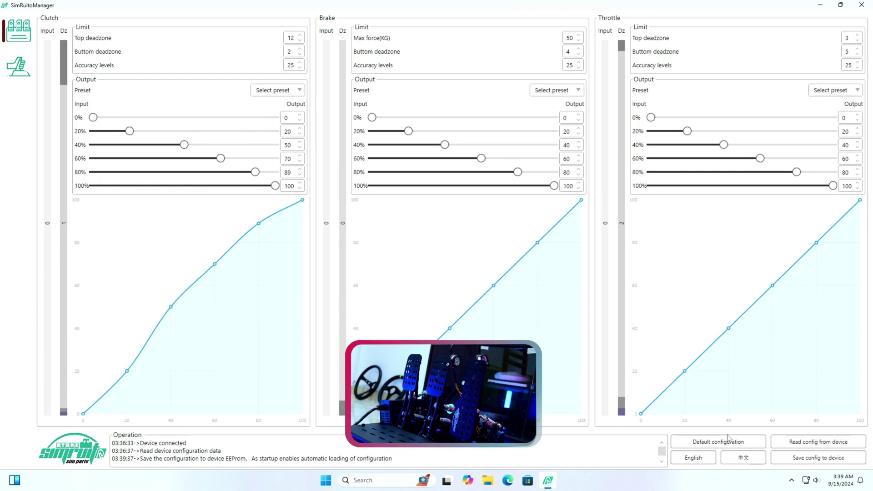
left_click(861, 5)
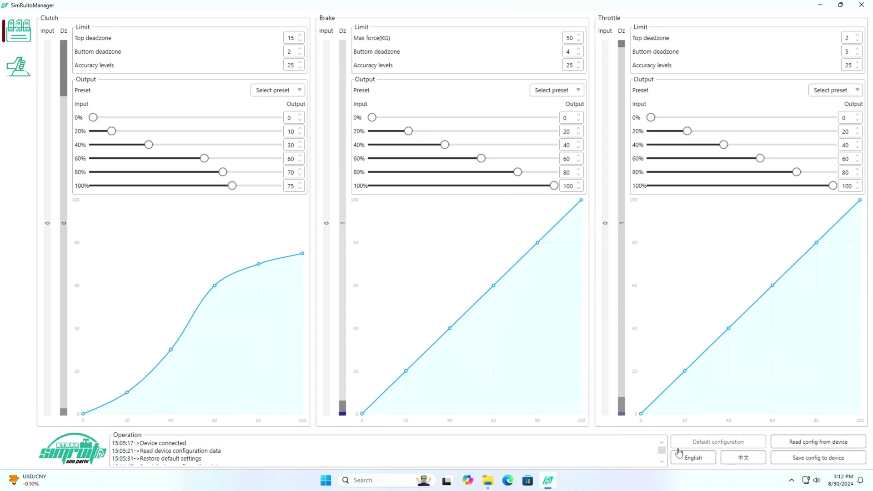
Show the Handbrake page with its 10 KG max force and linear output curve
scroll(411, 451, "down", 1)
left_click(19, 69)
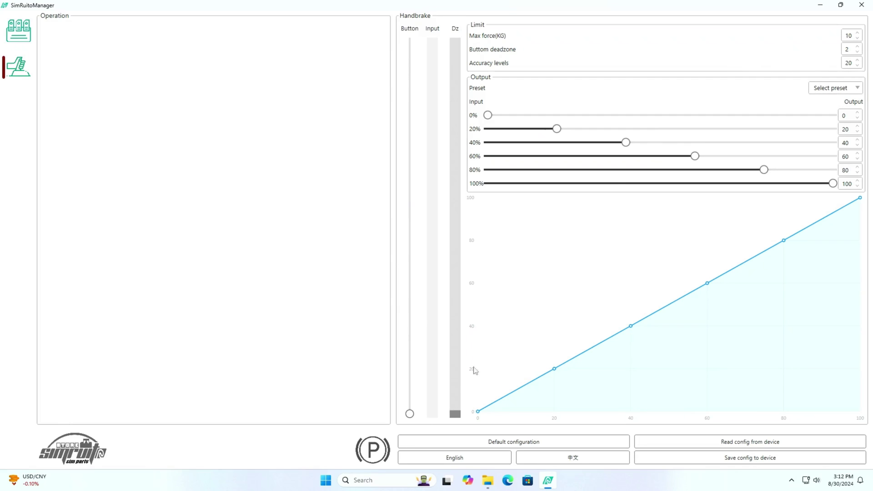
left_click_drag(408, 413, 452, 489)
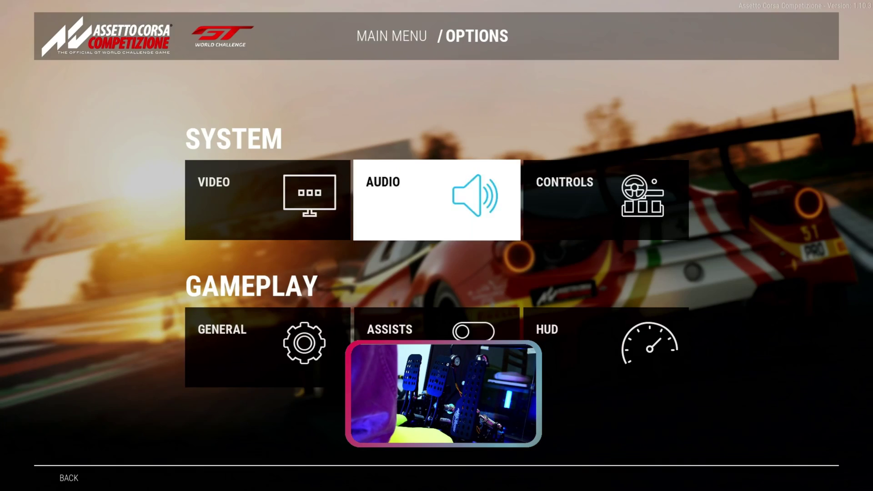
Check the clutch axis limits in ACC Controls, then confirm SimRuito Pedals V1.7.0 on axes 4–6
key("Right")
key("Return")
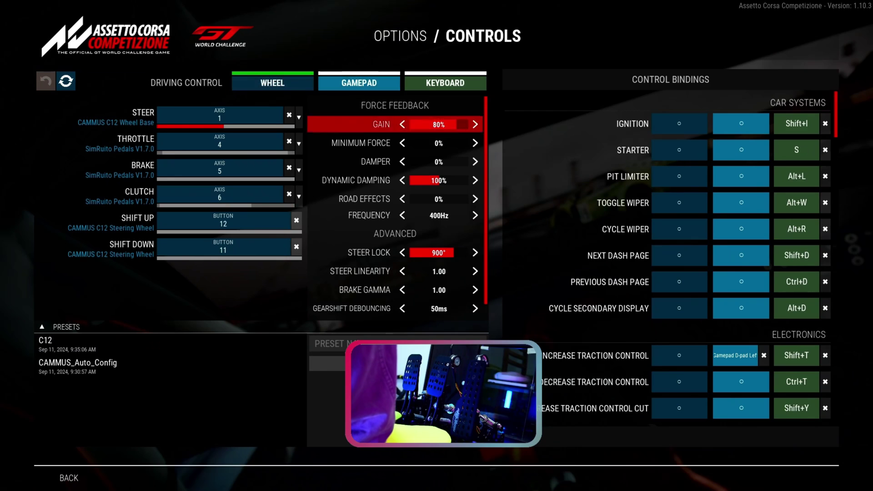
key("Return")
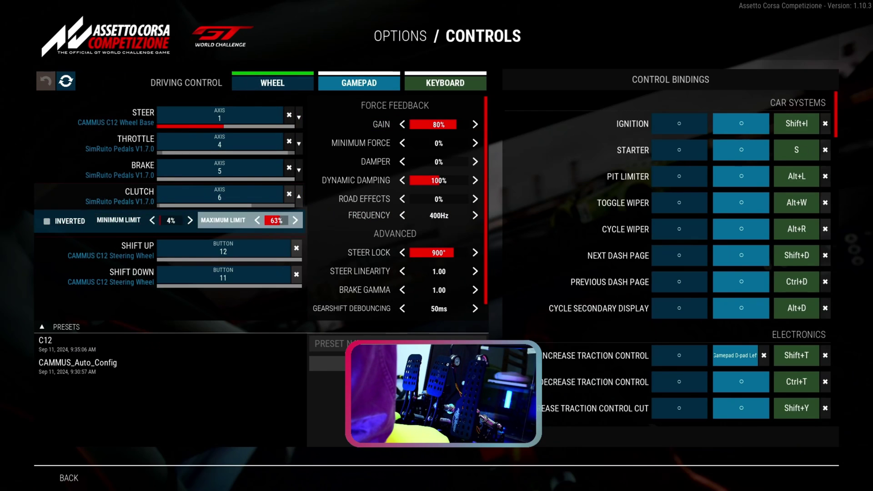
key("Right")
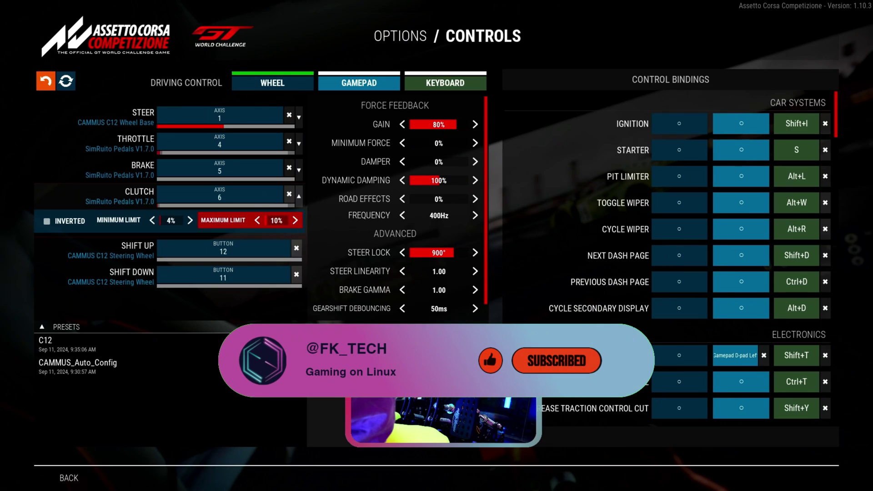
key("Escape")
key("Return")
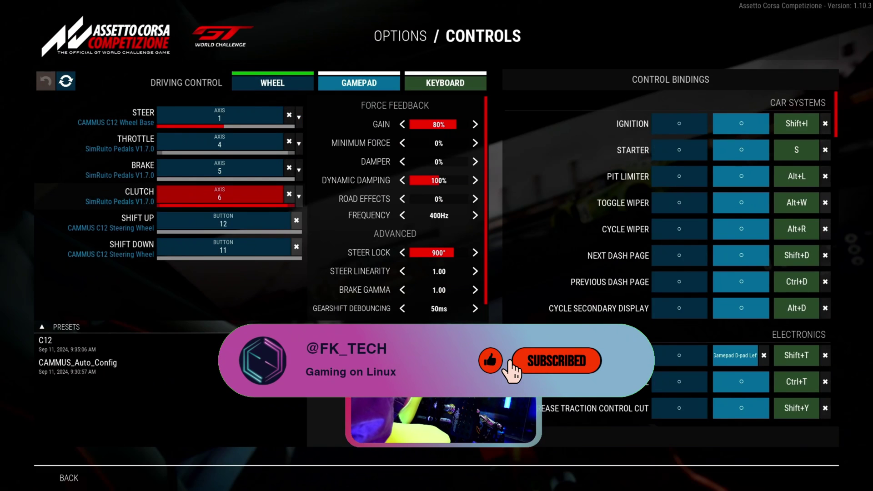